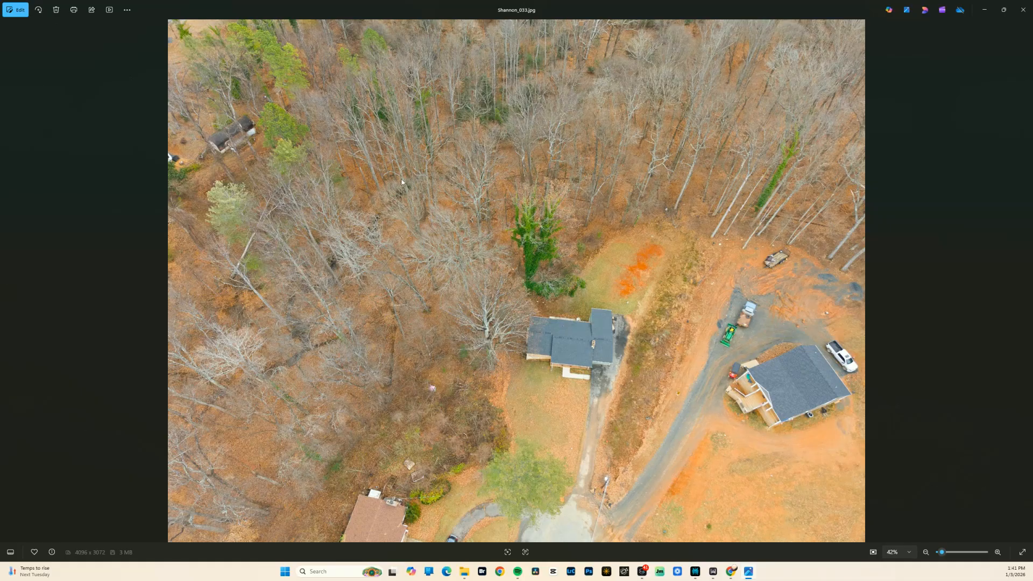
# - Open the aerial photo for editing with Generative Erase, set the brush size to 16, and erase the vehicle at the edge of the woods
pyautogui.click(23, 11)
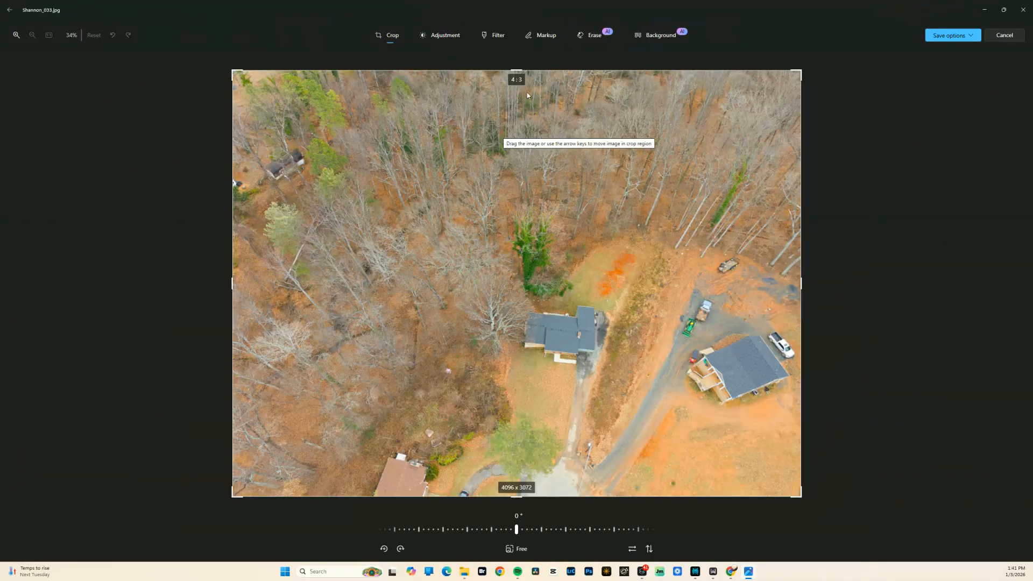
pyautogui.click(593, 35)
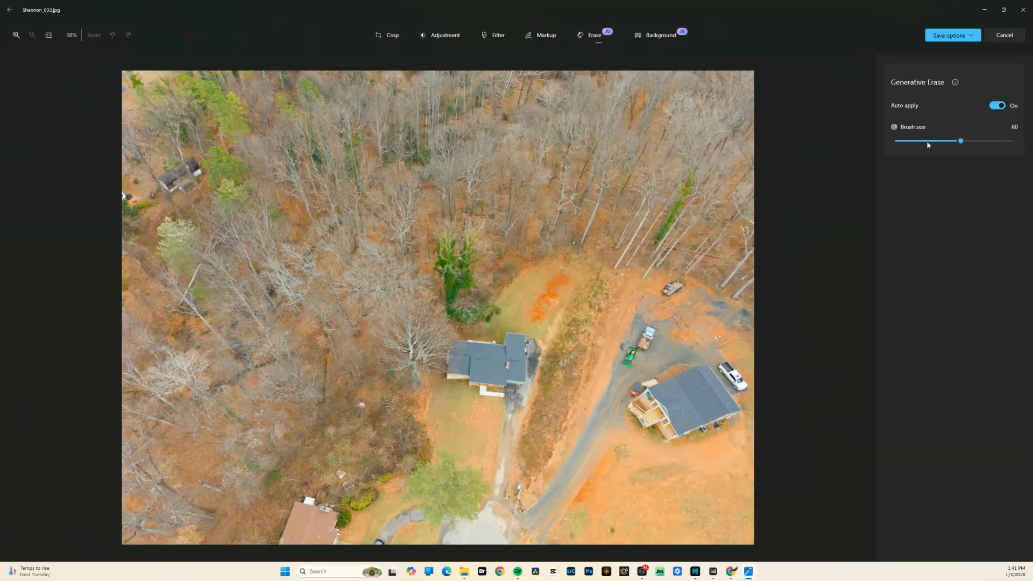
pyautogui.click(904, 143)
pyautogui.click(663, 290)
pyautogui.moveTo(666, 289)
pyautogui.mouseDown()
pyautogui.moveTo(681, 279)
pyautogui.moveTo(682, 287)
pyautogui.mouseUp()
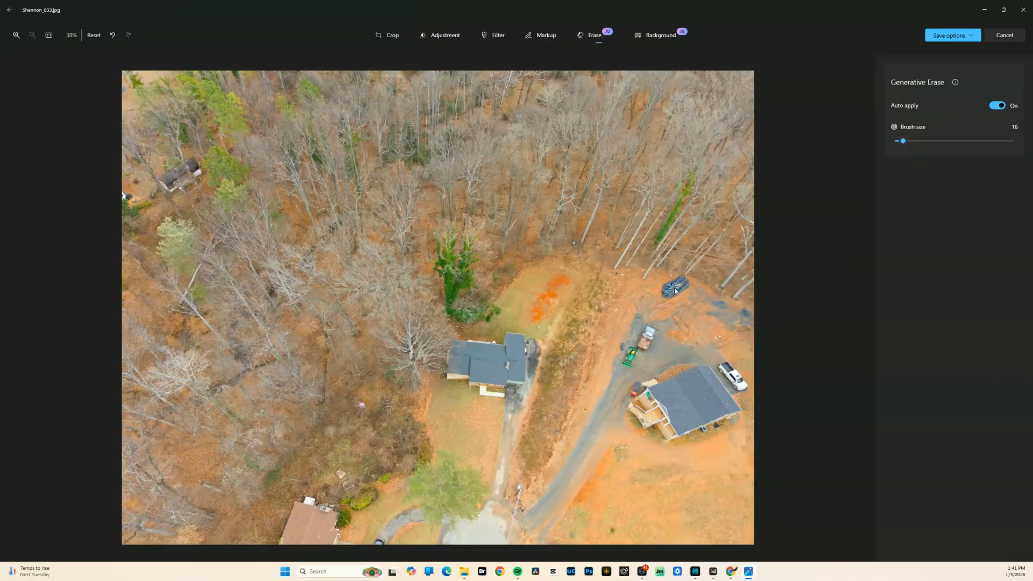
pyautogui.moveTo(681, 287); pyautogui.dragTo(675, 298)
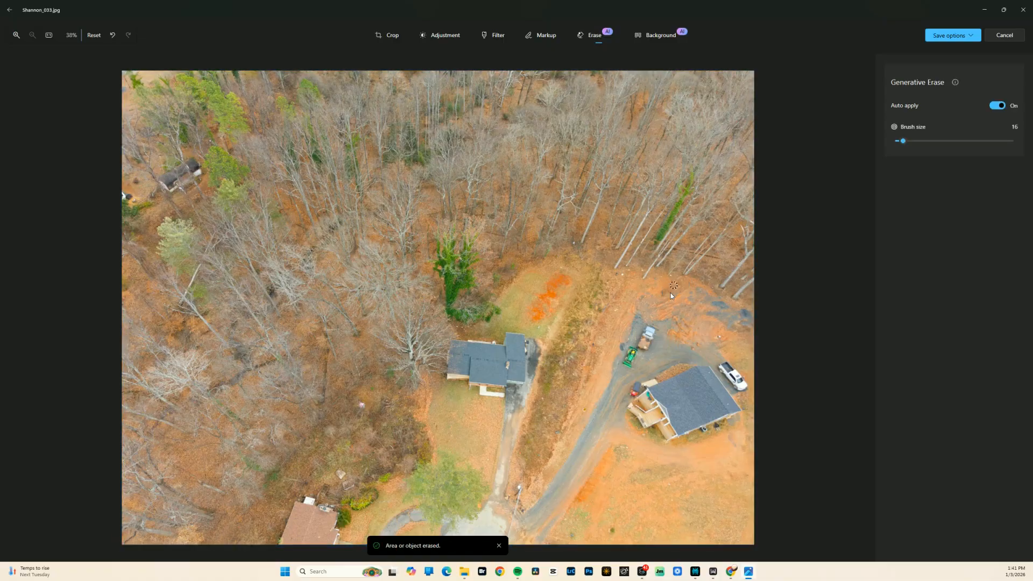
# - Erase the truck and green tractor on the gravel drive and the red equipment beside the house's wooden deck
pyautogui.moveTo(664, 341)
pyautogui.mouseDown()
pyautogui.moveTo(646, 353)
pyautogui.moveTo(655, 332)
pyautogui.moveTo(639, 349)
pyautogui.moveTo(651, 331)
pyautogui.moveTo(643, 349)
pyautogui.moveTo(651, 340)
pyautogui.mouseUp()
pyautogui.moveTo(629, 369)
pyautogui.mouseDown()
pyautogui.moveTo(627, 349)
pyautogui.moveTo(634, 365)
pyautogui.mouseUp()
pyautogui.moveTo(627, 366); pyautogui.dragTo(626, 370)
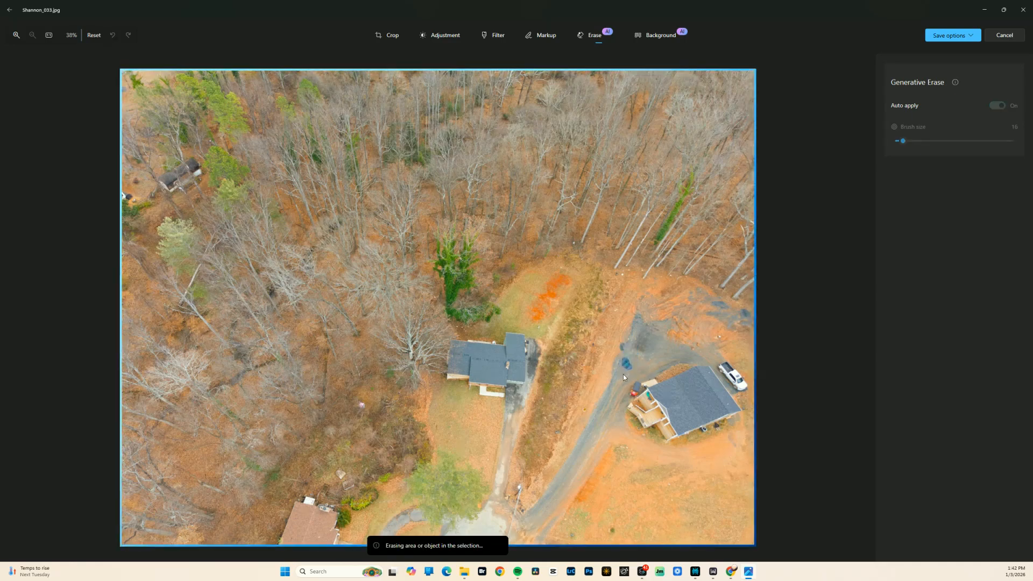
pyautogui.moveTo(634, 388); pyautogui.dragTo(632, 390)
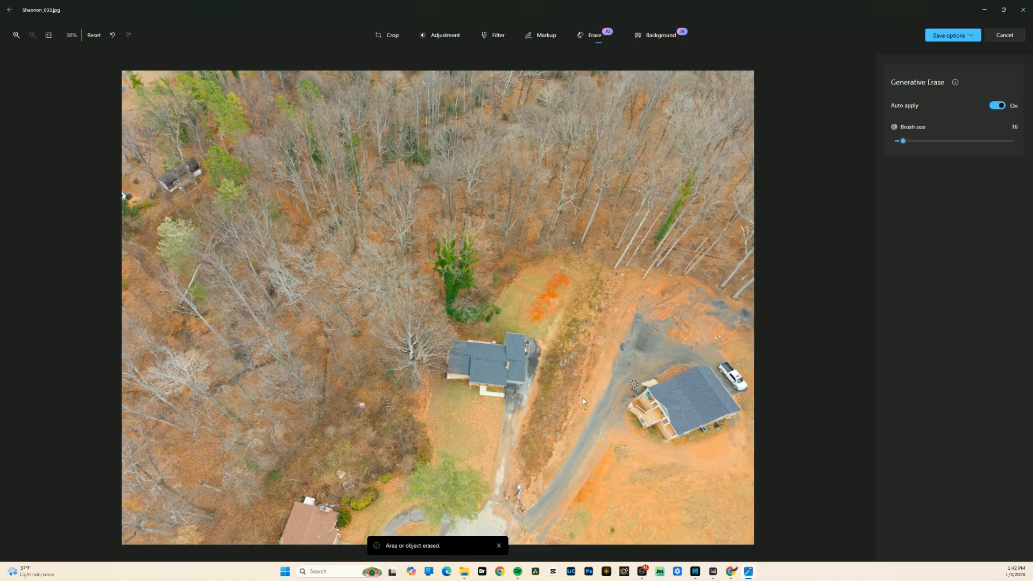
pyautogui.click(632, 391)
pyautogui.click(634, 395)
# - Set the brush size to 28 and erase the leftover marks on the gravel and the white pickup behind the house
pyautogui.click(917, 142)
pyautogui.moveTo(642, 326); pyautogui.dragTo(641, 349)
pyautogui.moveTo(719, 364)
pyautogui.mouseDown()
pyautogui.moveTo(738, 390)
pyautogui.moveTo(745, 383)
pyautogui.moveTo(733, 391)
pyautogui.moveTo(740, 377)
pyautogui.moveTo(726, 367)
pyautogui.mouseUp()
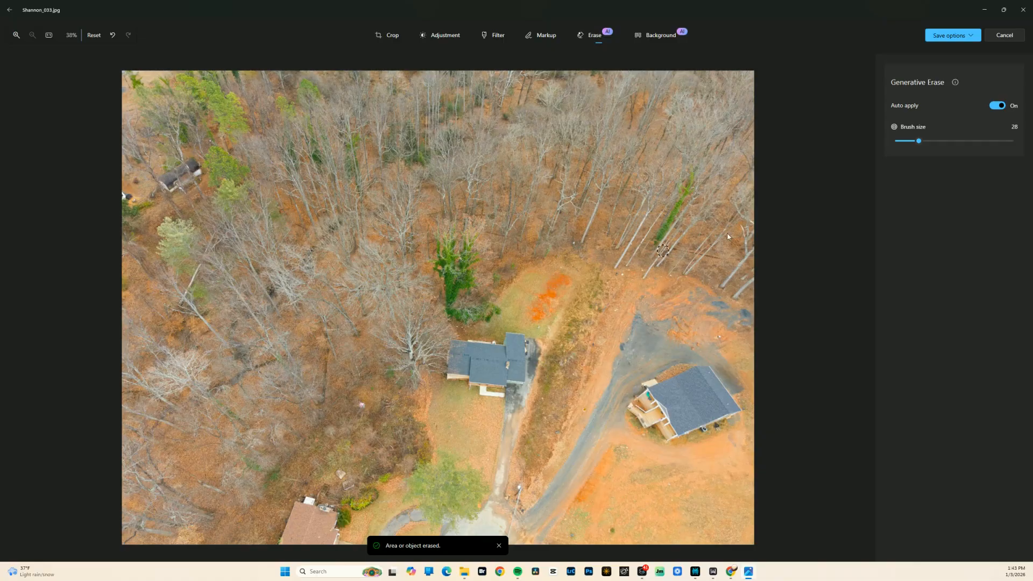
# - Save the edited aerial photo over the original and close it
pyautogui.click(953, 35)
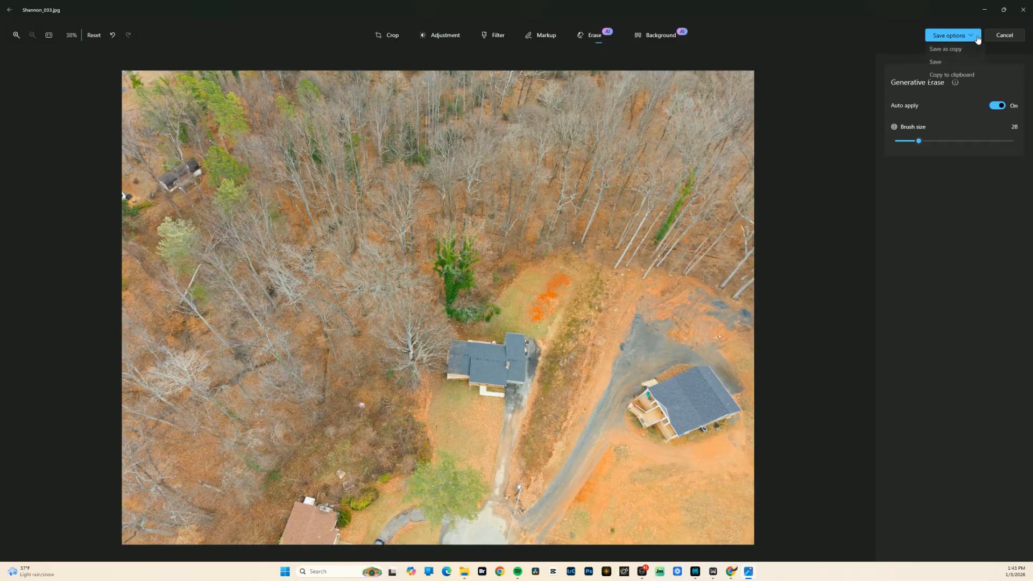
pyautogui.click(936, 63)
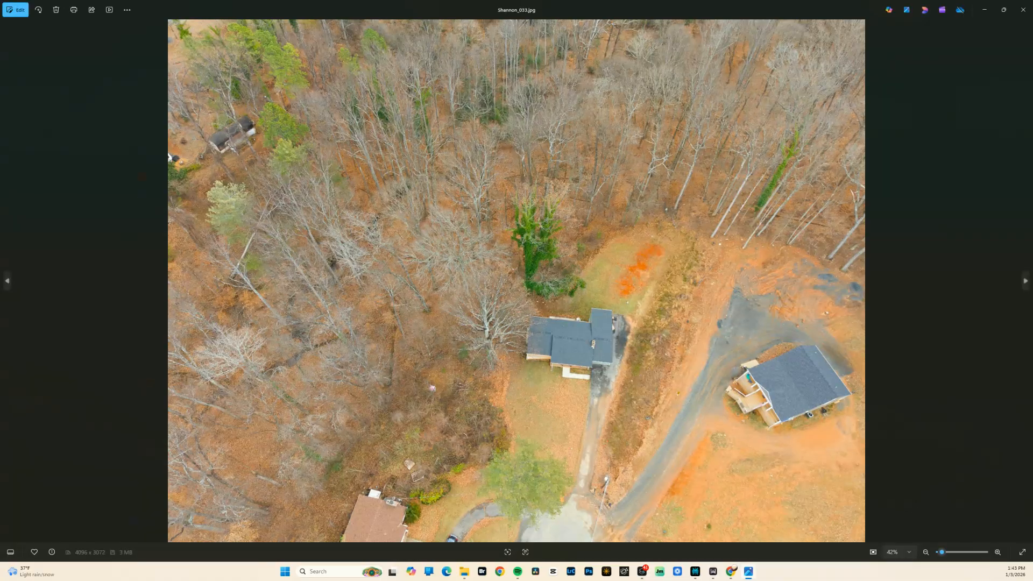
pyautogui.click(1023, 10)
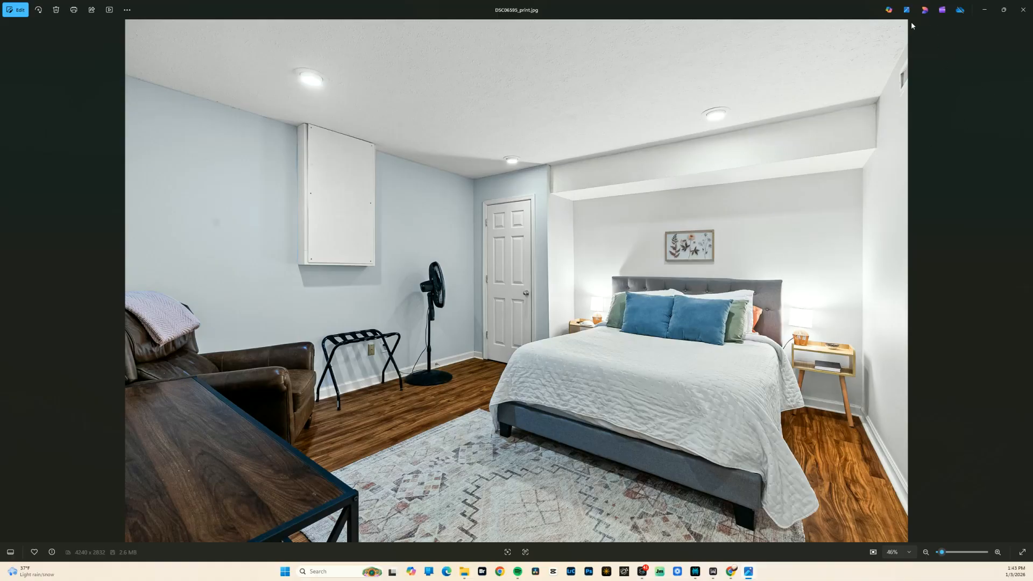
# - Edit the bedroom photo with Generative Erase at brush size 26 and erase the framed picture above the bed
pyautogui.click(15, 10)
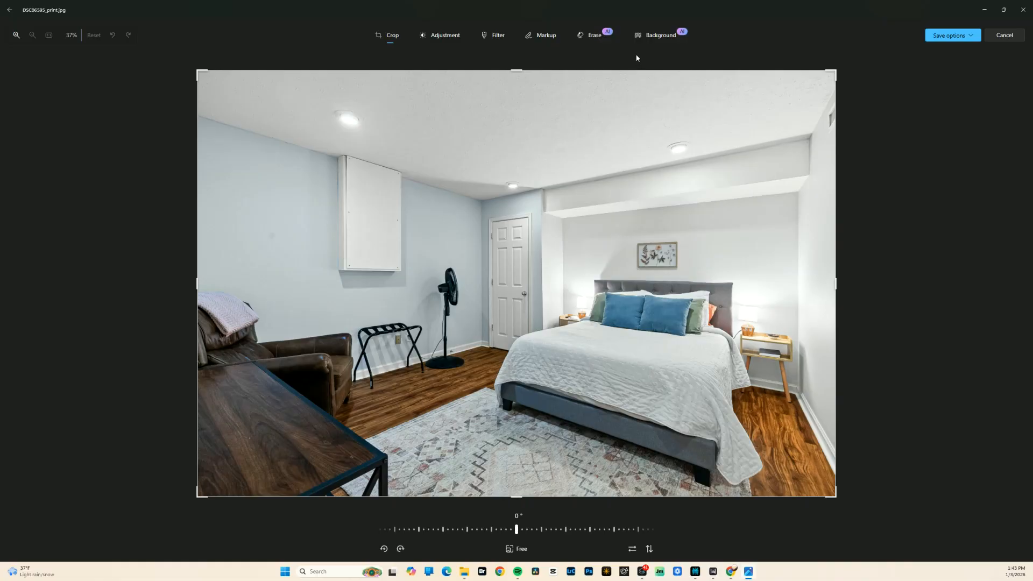
pyautogui.click(593, 35)
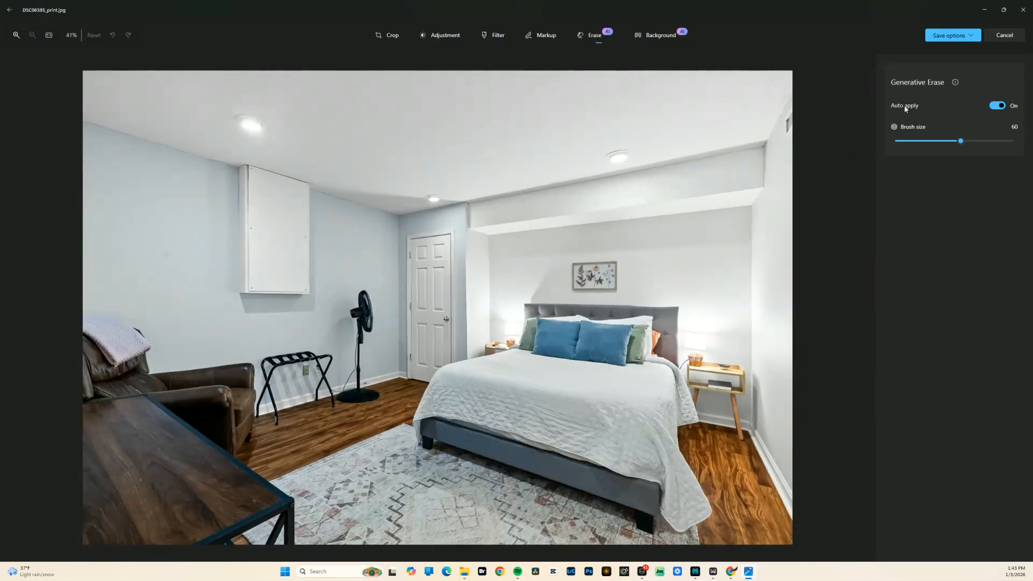
pyautogui.click(917, 140)
pyautogui.moveTo(577, 266)
pyautogui.mouseDown()
pyautogui.moveTo(616, 263)
pyautogui.moveTo(615, 289)
pyautogui.moveTo(571, 290)
pyautogui.moveTo(575, 272)
pyautogui.moveTo(588, 268)
pyautogui.moveTo(607, 269)
pyautogui.moveTo(610, 281)
pyautogui.moveTo(584, 284)
pyautogui.moveTo(601, 279)
pyautogui.moveTo(625, 289)
pyautogui.mouseUp()
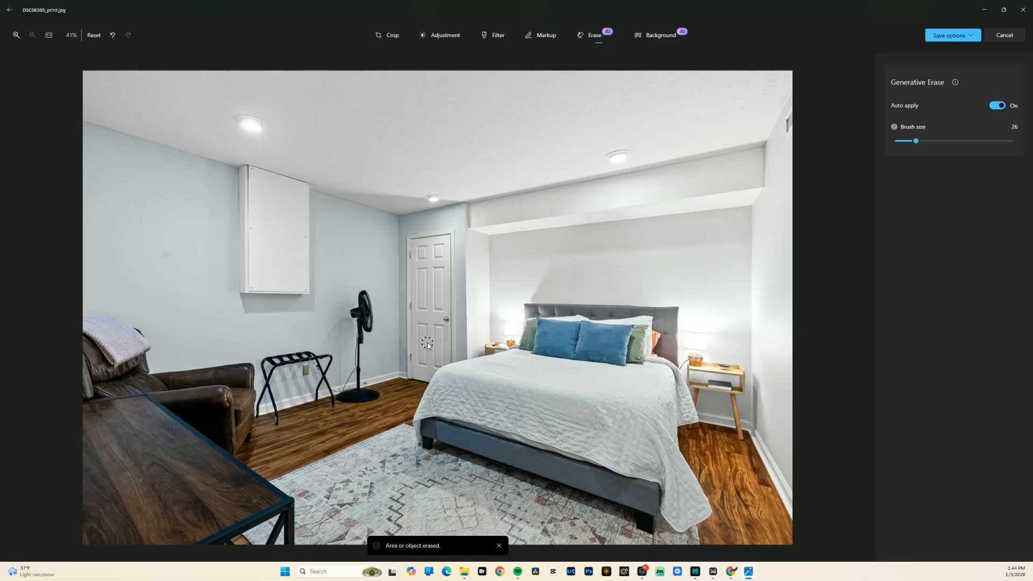
# - Try to erase the standing fan, its base and its cord from the bedroom photo, and undo those erasures
pyautogui.moveTo(347, 403)
pyautogui.mouseDown()
pyautogui.moveTo(365, 395)
pyautogui.moveTo(361, 337)
pyautogui.moveTo(374, 329)
pyautogui.moveTo(365, 290)
pyautogui.moveTo(354, 311)
pyautogui.moveTo(368, 310)
pyautogui.mouseUp()
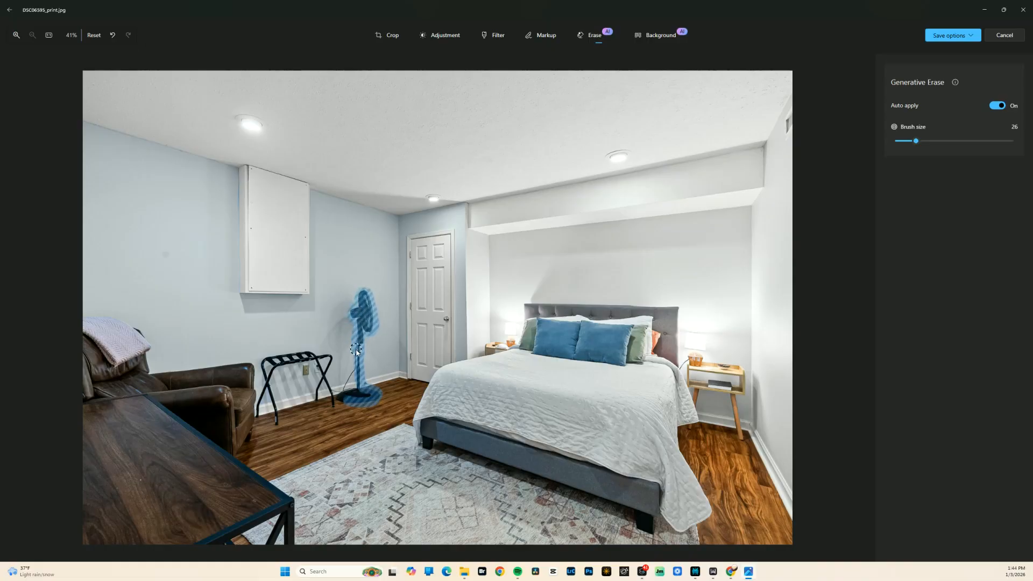
pyautogui.moveTo(347, 392)
pyautogui.mouseDown()
pyautogui.moveTo(339, 396)
pyautogui.moveTo(361, 400)
pyautogui.moveTo(361, 386)
pyautogui.mouseUp()
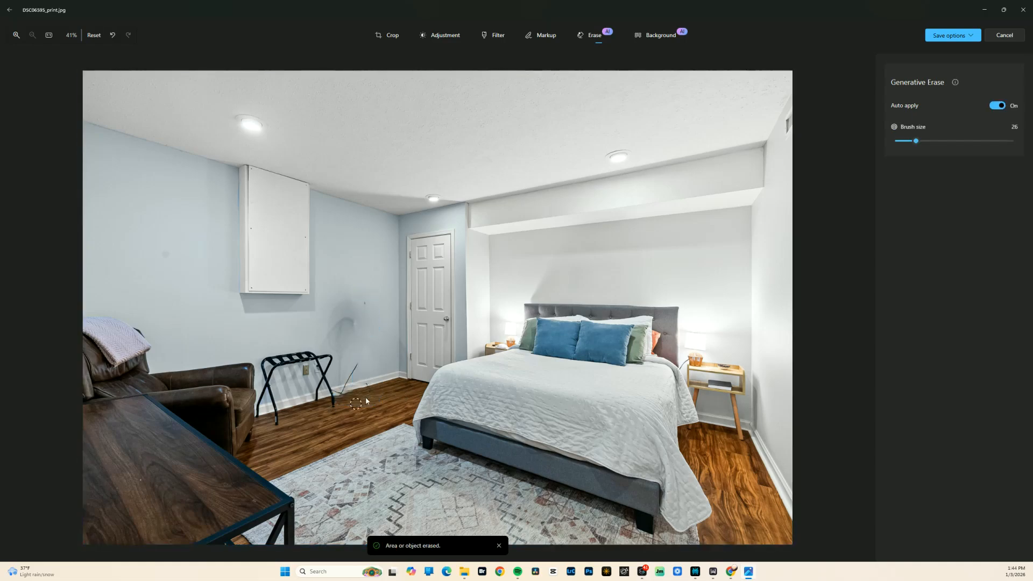
pyautogui.moveTo(360, 366); pyautogui.dragTo(333, 398)
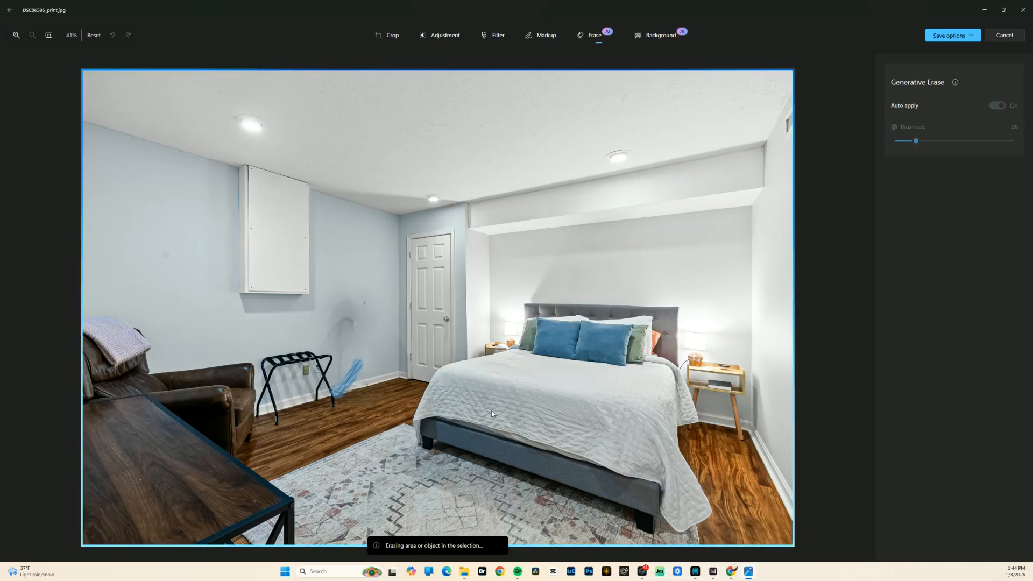
pyautogui.hotkey('ctrl', 'z')
pyautogui.hotkey('ctrl', 'z')
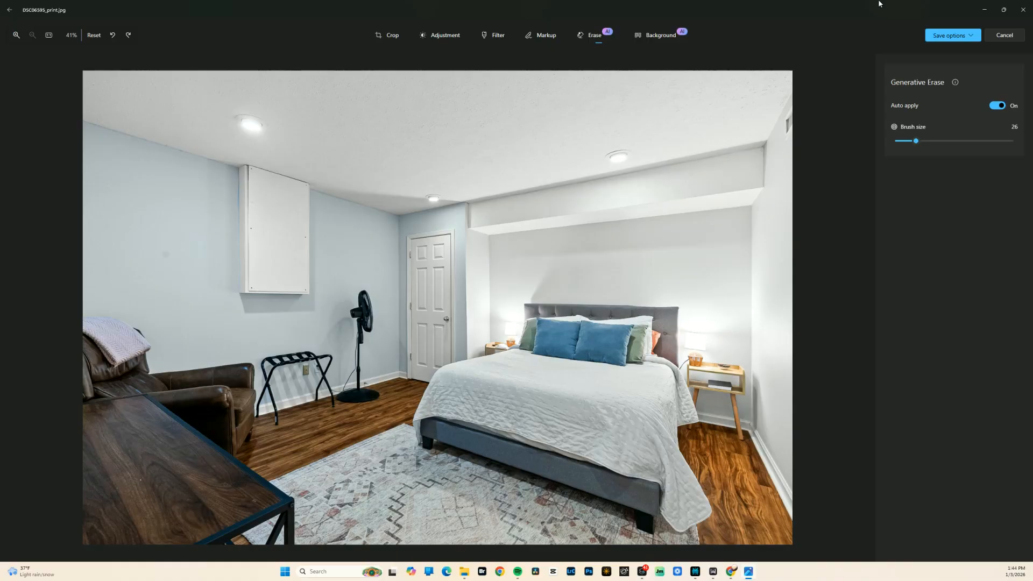
# - Discard the unsaved edits to the bedroom photo and close it
pyautogui.click(1004, 35)
pyautogui.click(495, 301)
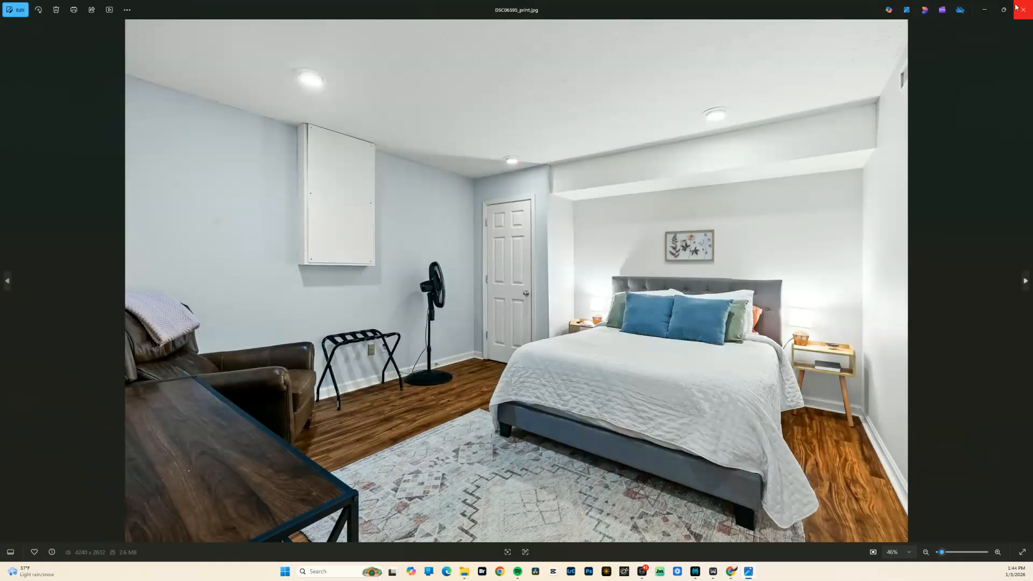
pyautogui.click(1022, 8)
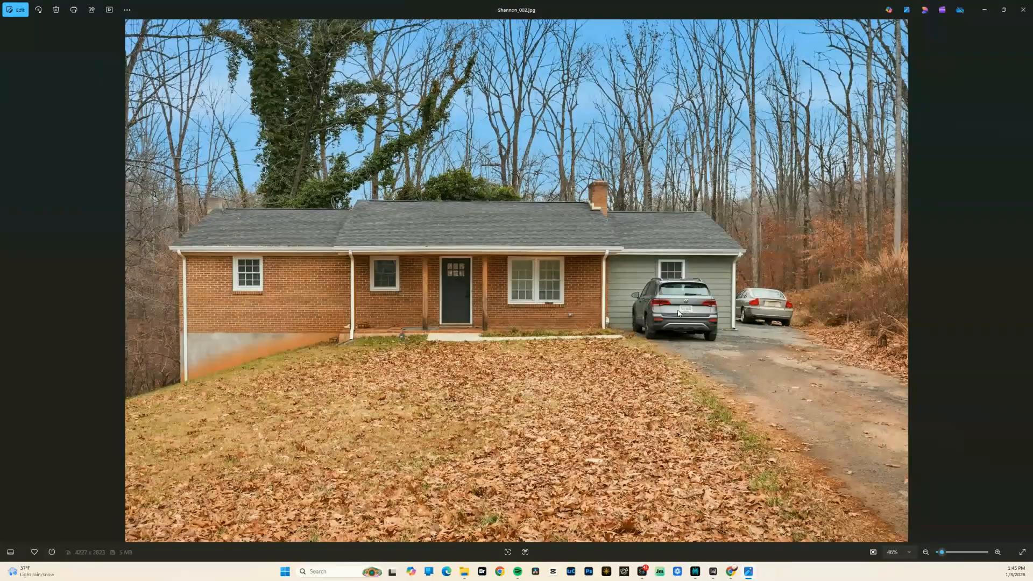
# - Edit the brick house photo with Generative Erase, try erasing the SUV in front of the grey siding, and undo it
pyautogui.click(17, 11)
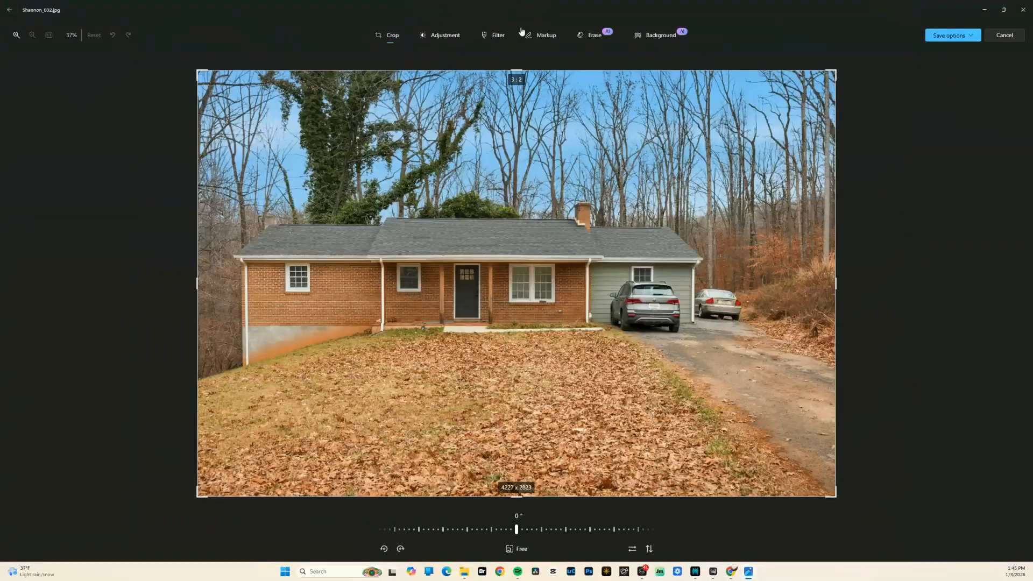
pyautogui.click(593, 36)
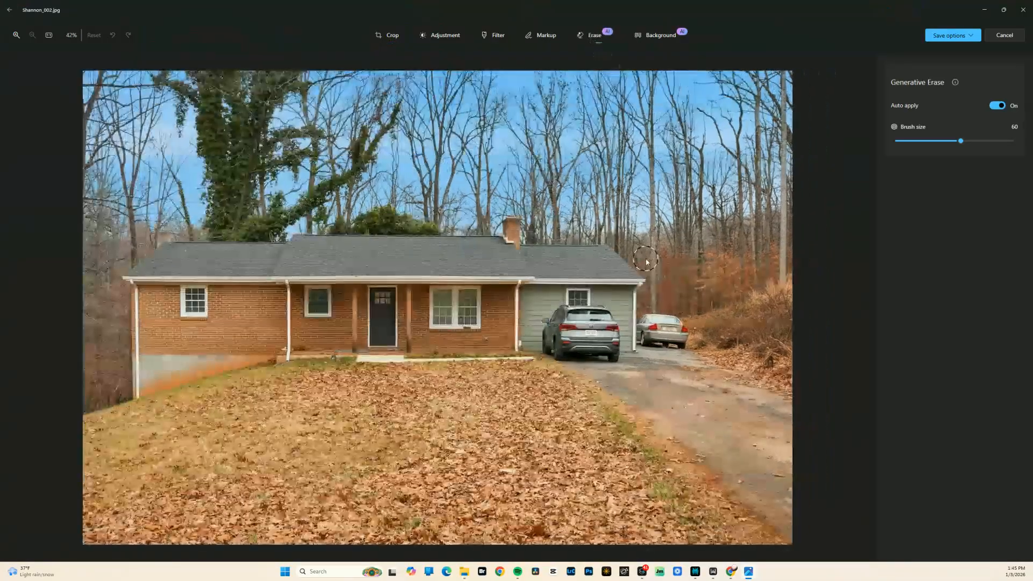
pyautogui.moveTo(543, 323)
pyautogui.mouseDown()
pyautogui.moveTo(601, 317)
pyautogui.moveTo(618, 329)
pyautogui.moveTo(620, 355)
pyautogui.moveTo(568, 355)
pyautogui.mouseUp()
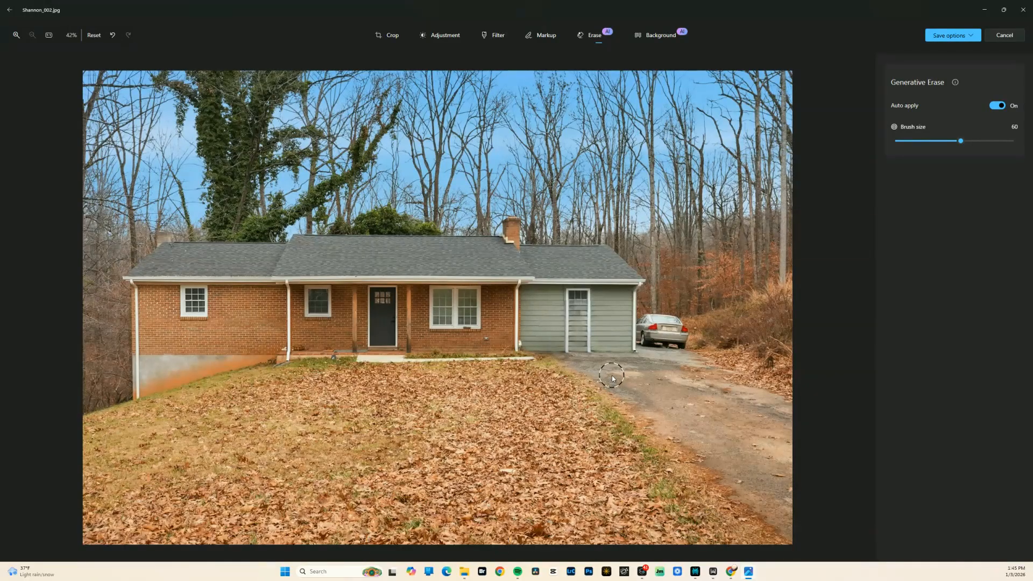
pyautogui.hotkey('ctrl', 'z')
# - Set the brush size to 17 and erase the small objects on the ground and against the brick wall near the front porch
pyautogui.click(905, 141)
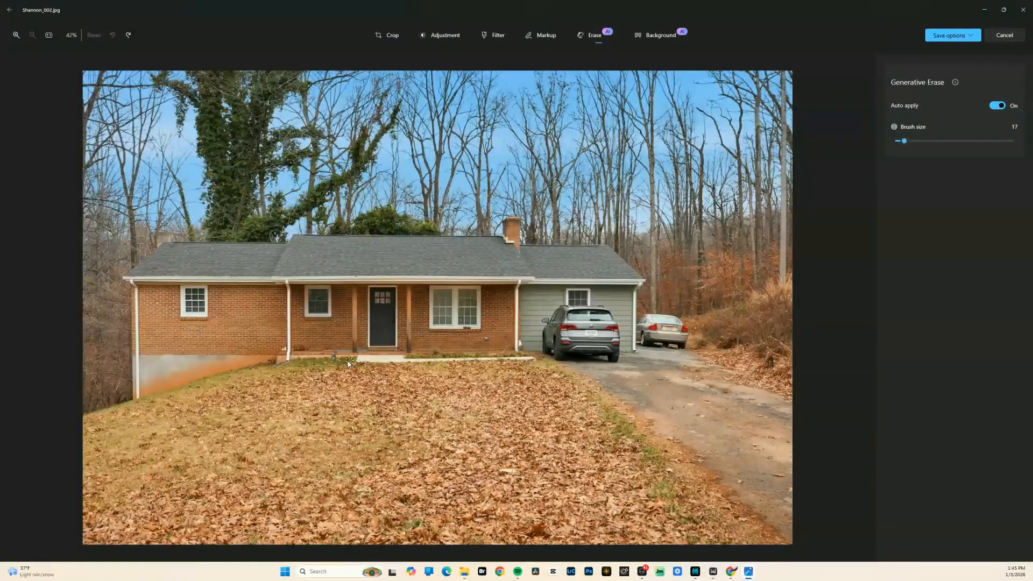
pyautogui.click(335, 358)
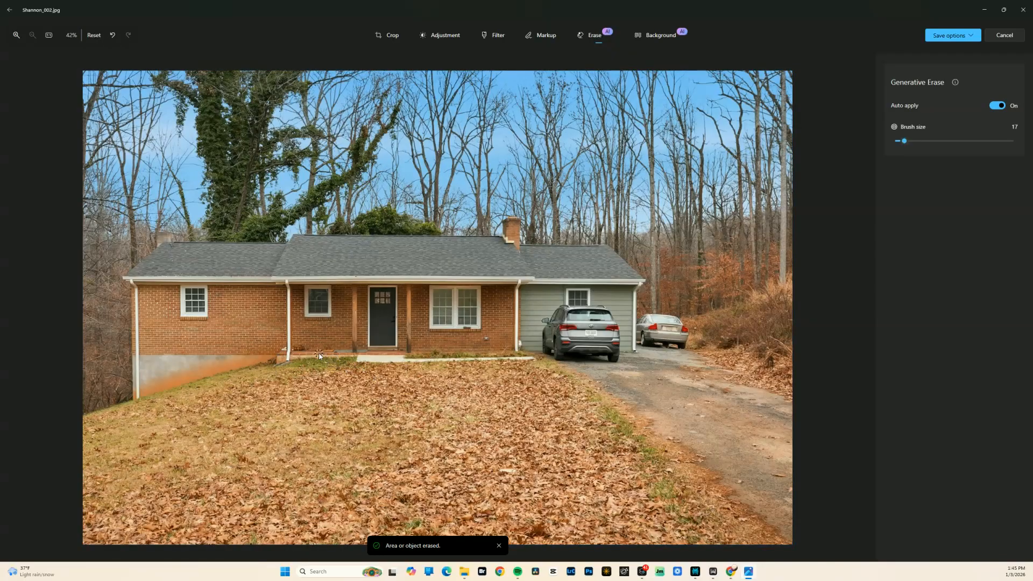
pyautogui.moveTo(322, 350); pyautogui.dragTo(334, 350)
# - Leave the brick house photo without saving the changes and close it
pyautogui.click(1009, 40)
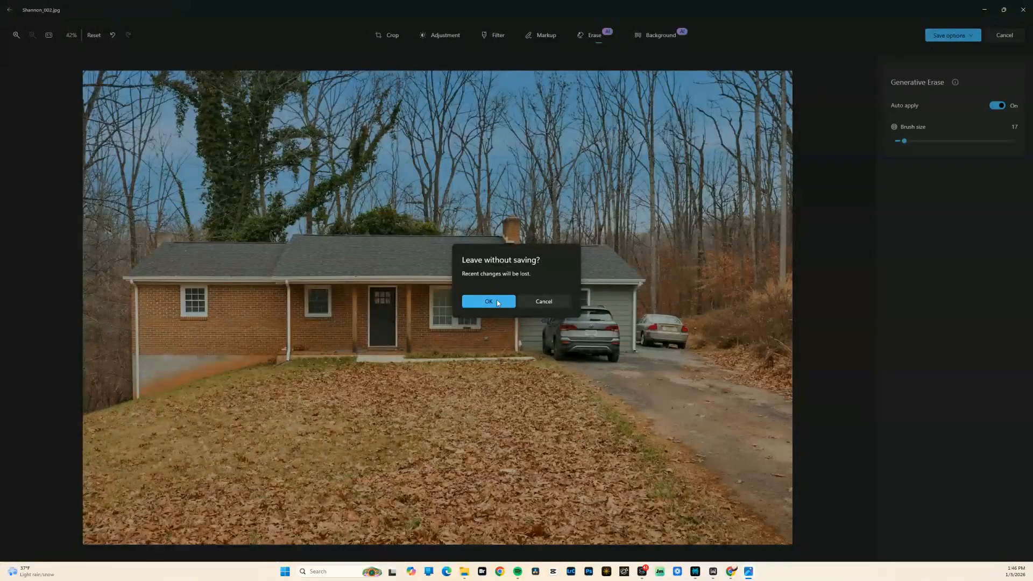
pyautogui.click(498, 302)
pyautogui.click(1018, 15)
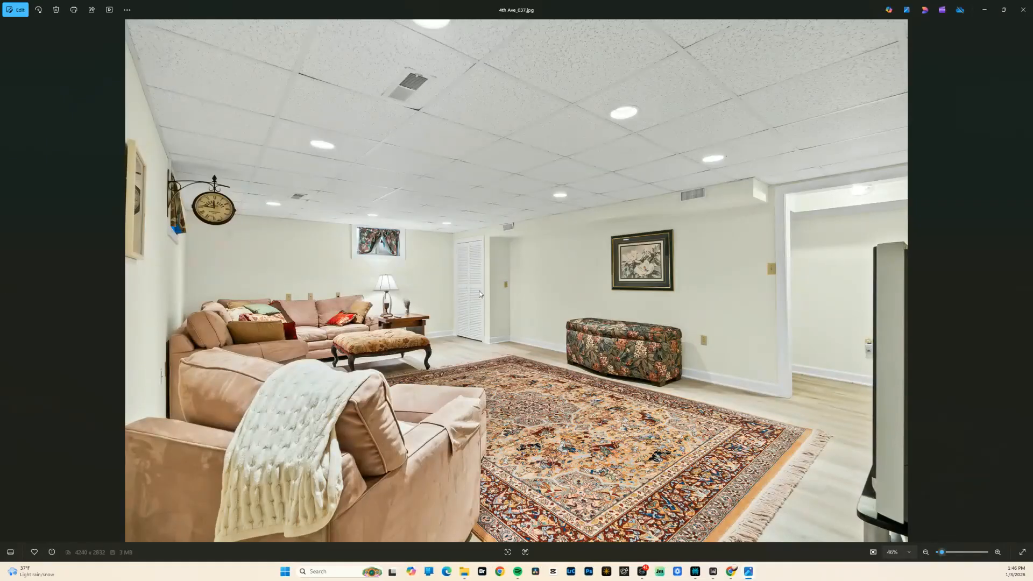
# - Erase the floral chest from the basement living room photo with Generative Erase, and clean up its leftover shadow at brush size 21
pyautogui.click(22, 10)
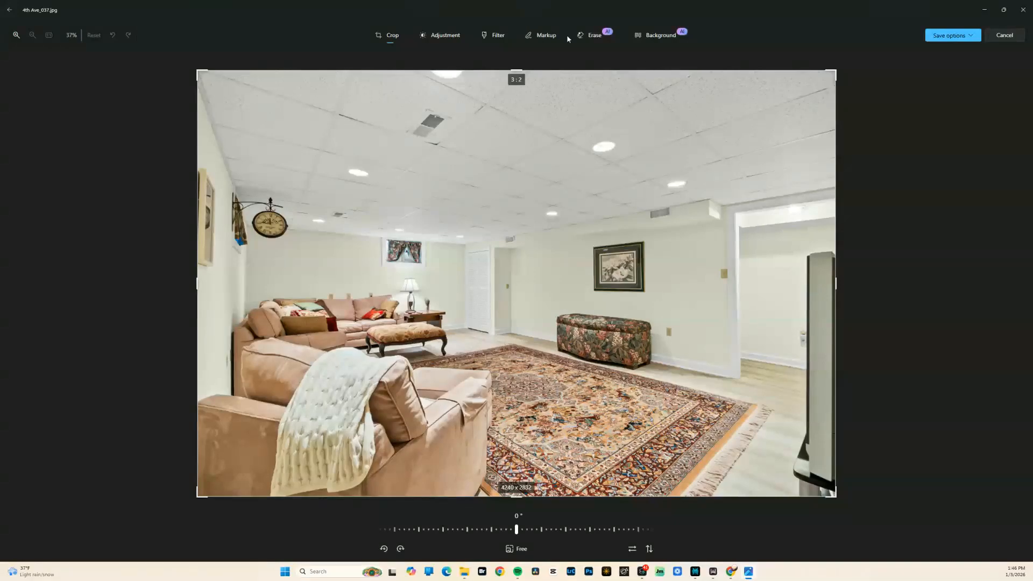
pyautogui.click(591, 36)
pyautogui.moveTo(483, 349)
pyautogui.mouseDown()
pyautogui.moveTo(571, 350)
pyautogui.moveTo(585, 360)
pyautogui.moveTo(576, 397)
pyautogui.moveTo(484, 378)
pyautogui.moveTo(554, 374)
pyautogui.moveTo(577, 387)
pyautogui.mouseUp()
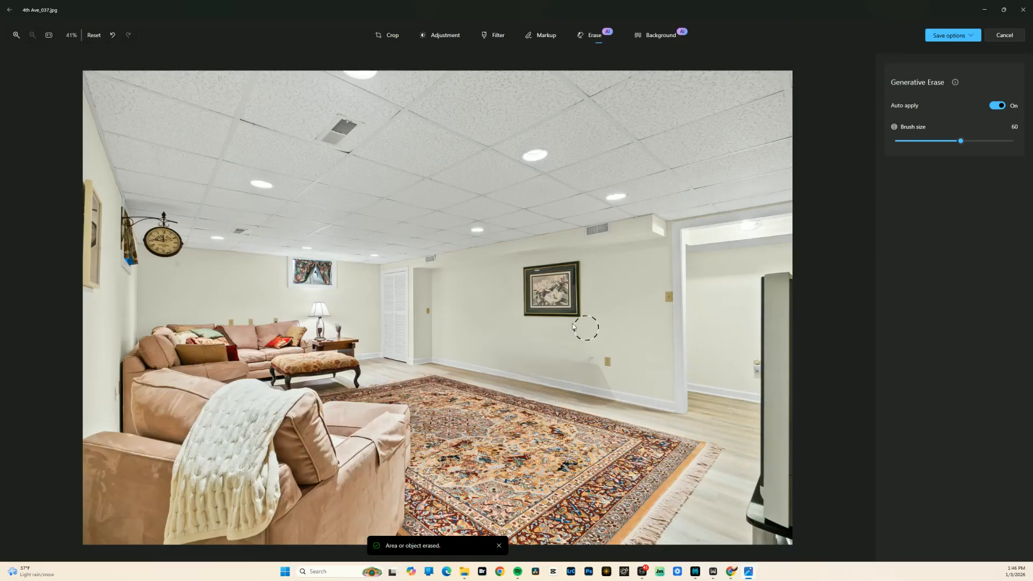
pyautogui.click(911, 141)
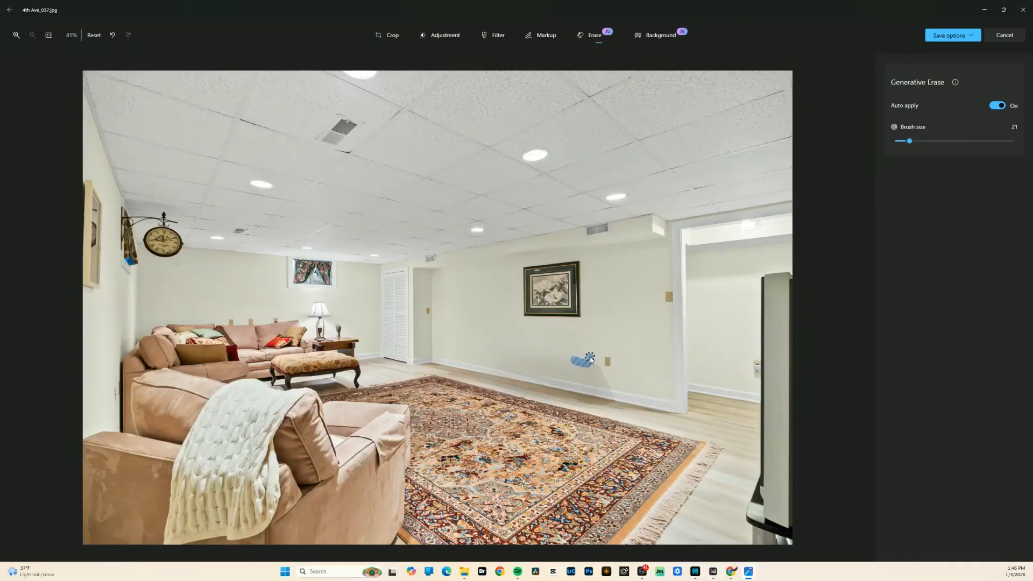
pyautogui.moveTo(593, 365); pyautogui.dragTo(610, 389)
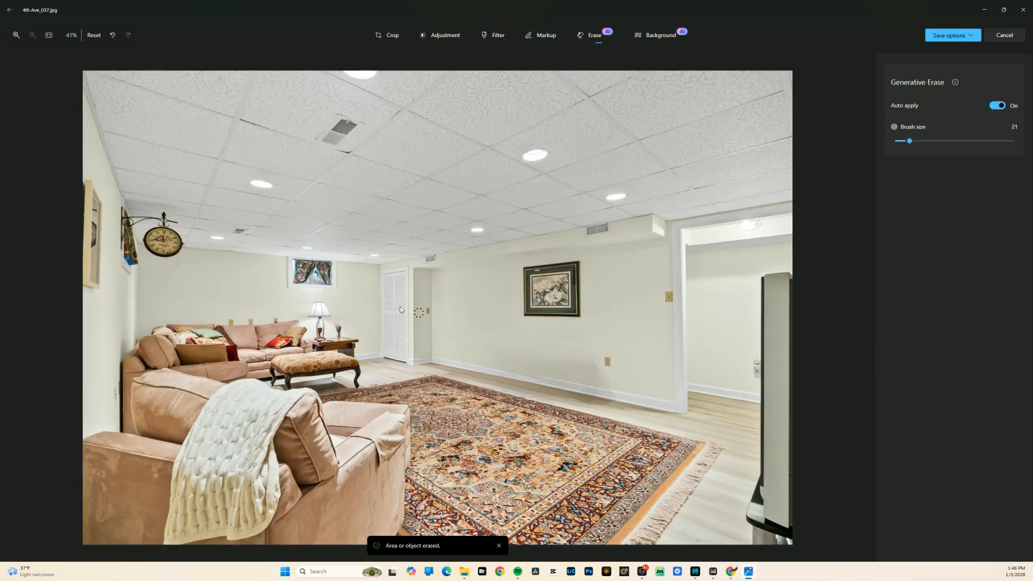
# - Erase the framed picture from the living room wall, brushing over its remaining traces at brush size 42
pyautogui.moveTo(519, 272)
pyautogui.mouseDown()
pyautogui.moveTo(577, 263)
pyautogui.moveTo(577, 313)
pyautogui.moveTo(520, 314)
pyautogui.moveTo(523, 267)
pyautogui.moveTo(570, 268)
pyautogui.moveTo(564, 312)
pyautogui.mouseUp()
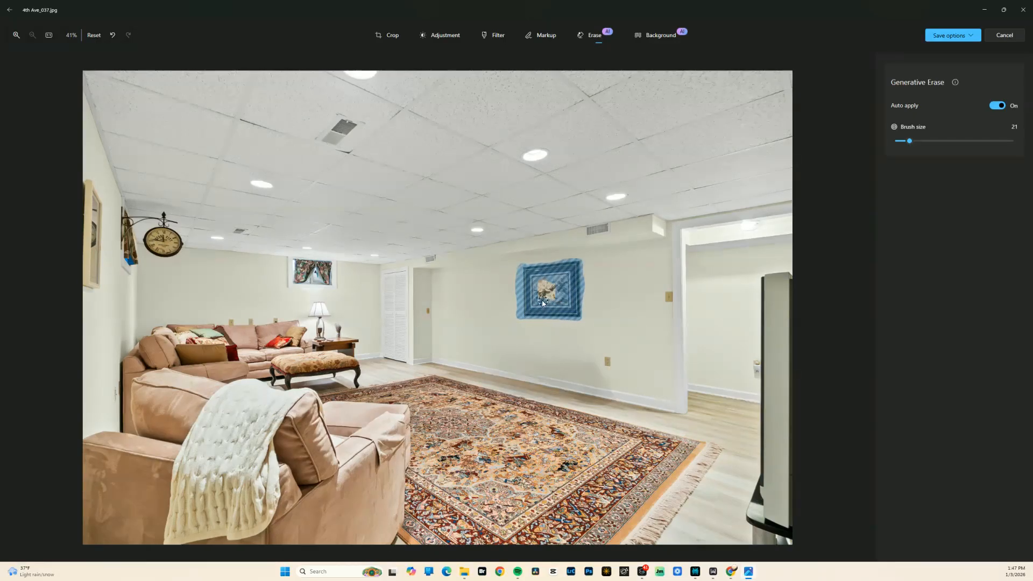
pyautogui.click(554, 296)
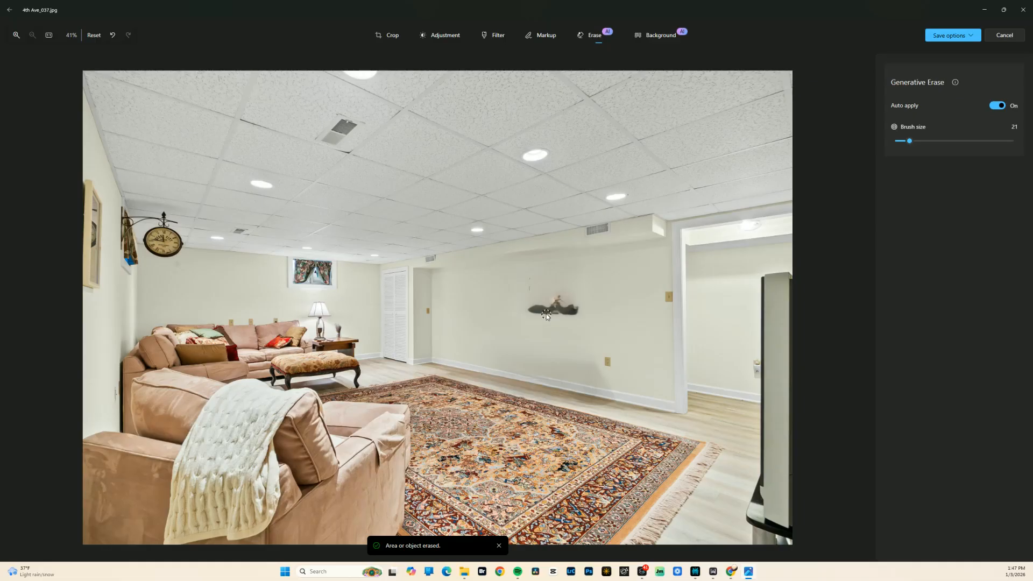
pyautogui.click(937, 141)
pyautogui.moveTo(532, 310)
pyautogui.mouseDown()
pyautogui.moveTo(577, 309)
pyautogui.moveTo(530, 304)
pyautogui.moveTo(522, 282)
pyautogui.moveTo(570, 281)
pyautogui.moveTo(590, 293)
pyautogui.mouseUp()
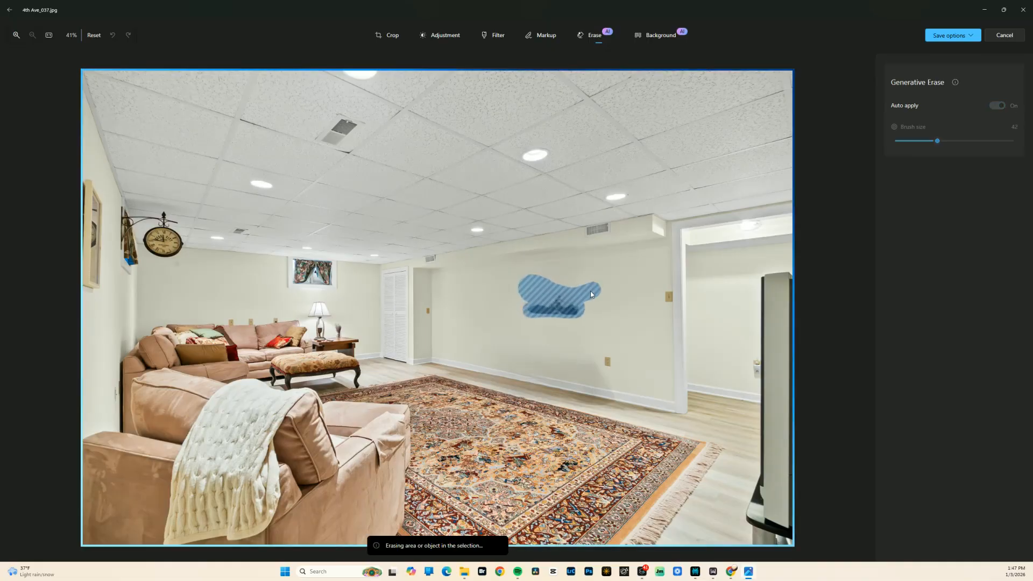